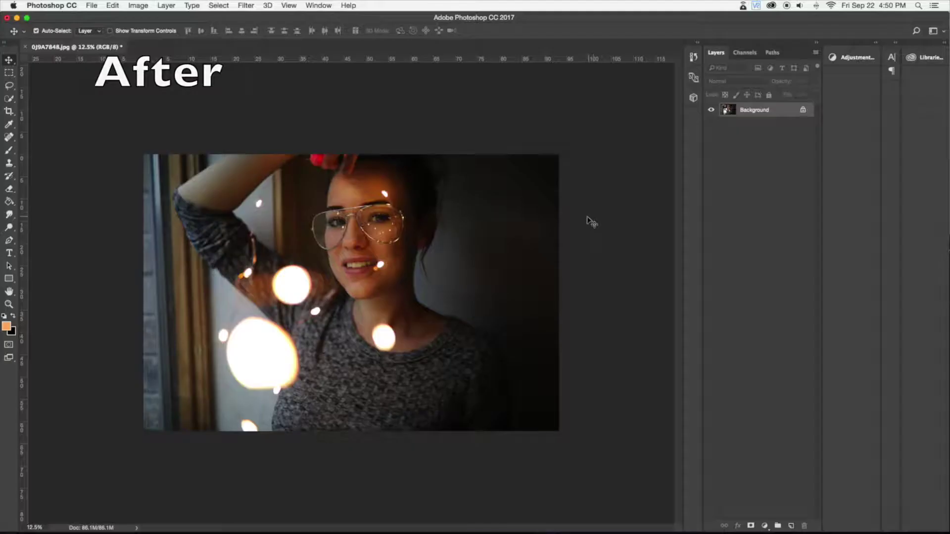
Duplicate the Background layer as 'Background copy' above the original
drag(784, 113, 792, 528)
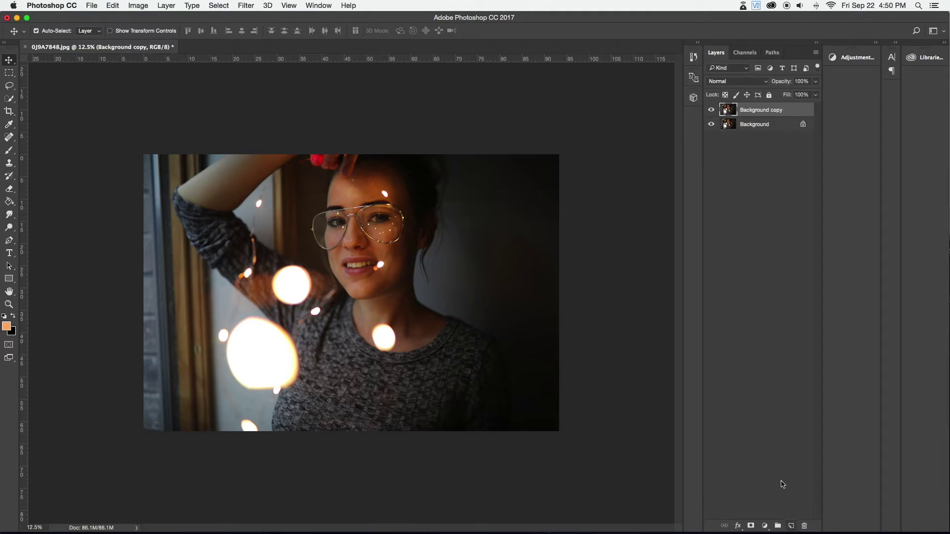
click(246, 6)
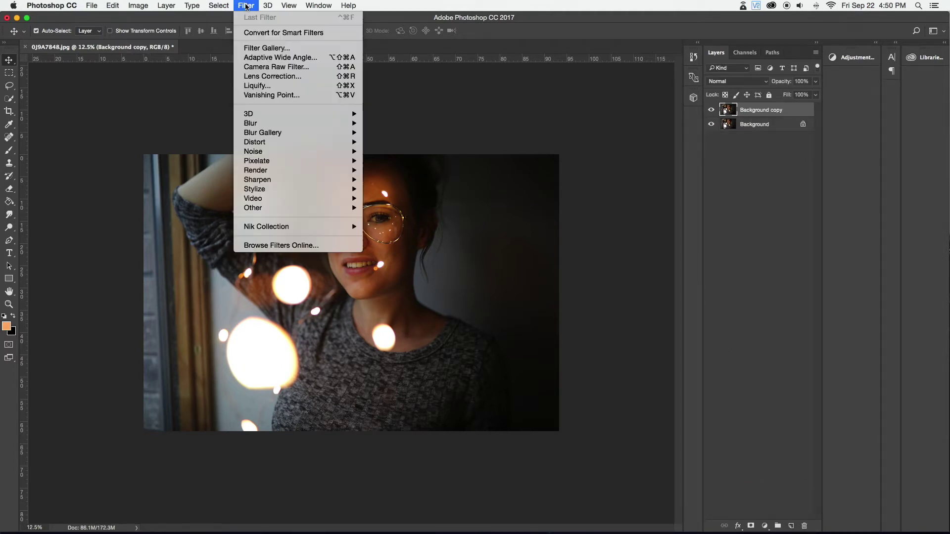
Launch the Camera Raw Filter on the Background copy layer
click(271, 67)
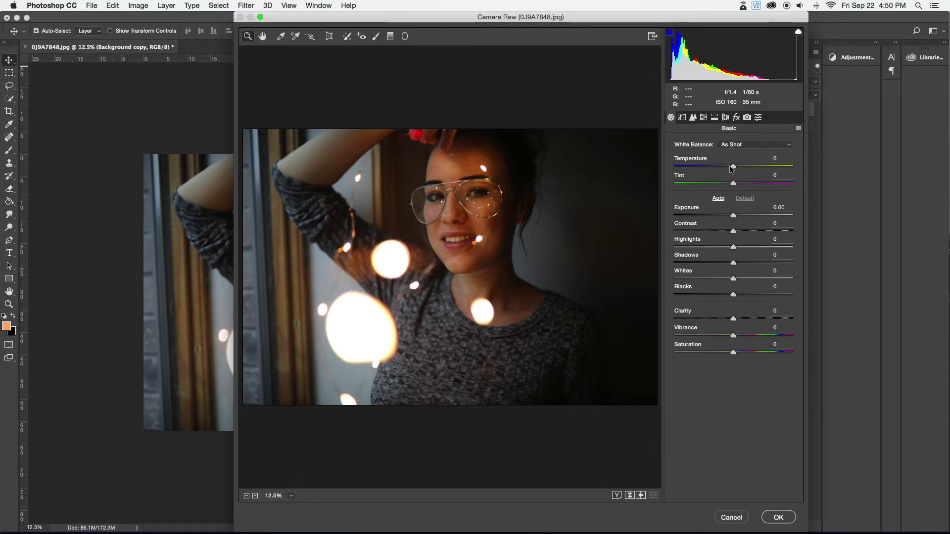
In the Basic panel, set Temperature -14, Tint +5, Exposure +0.15 and Contrast -34
click(729, 168)
drag(730, 167, 737, 183)
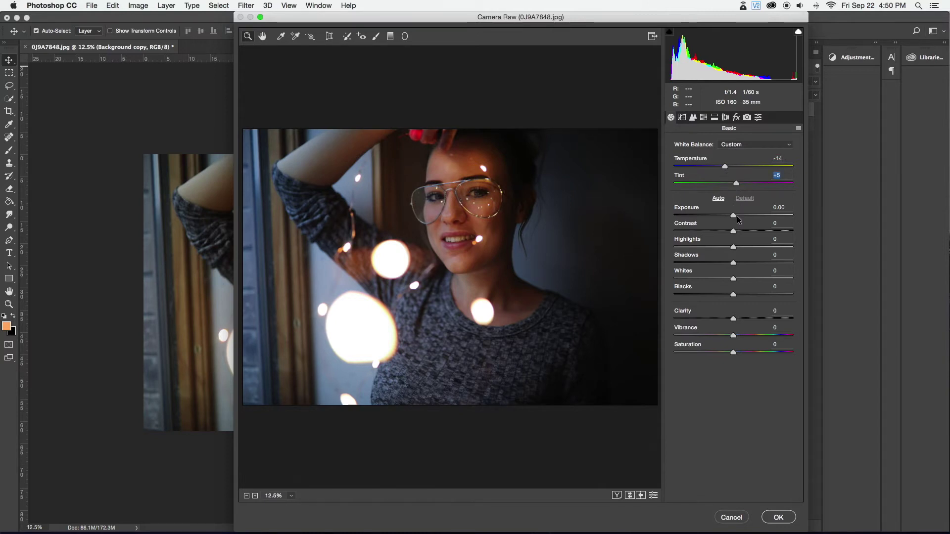
drag(735, 216, 712, 232)
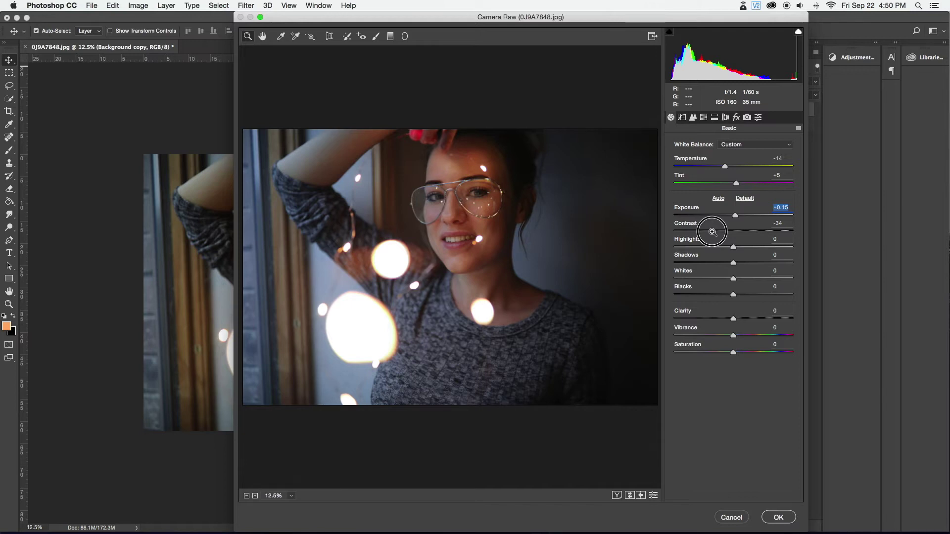
click(712, 232)
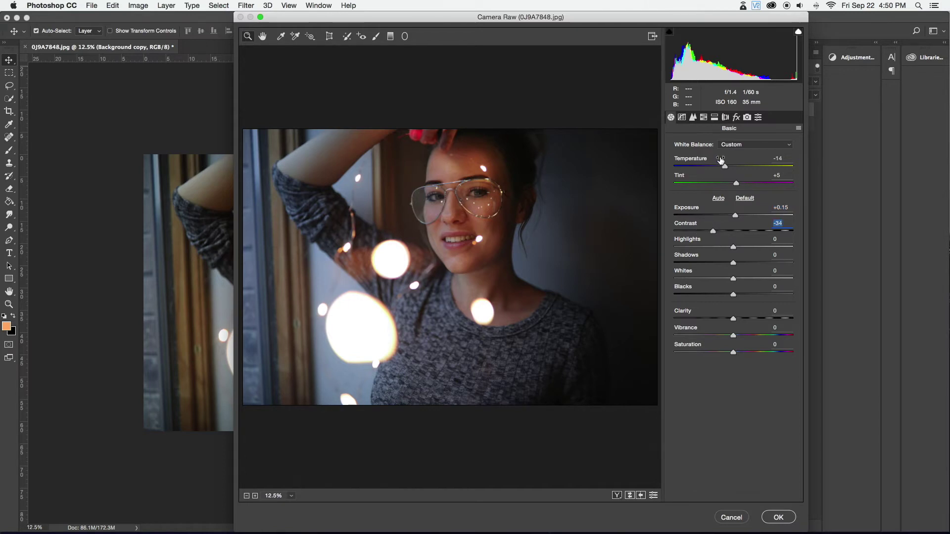
click(703, 117)
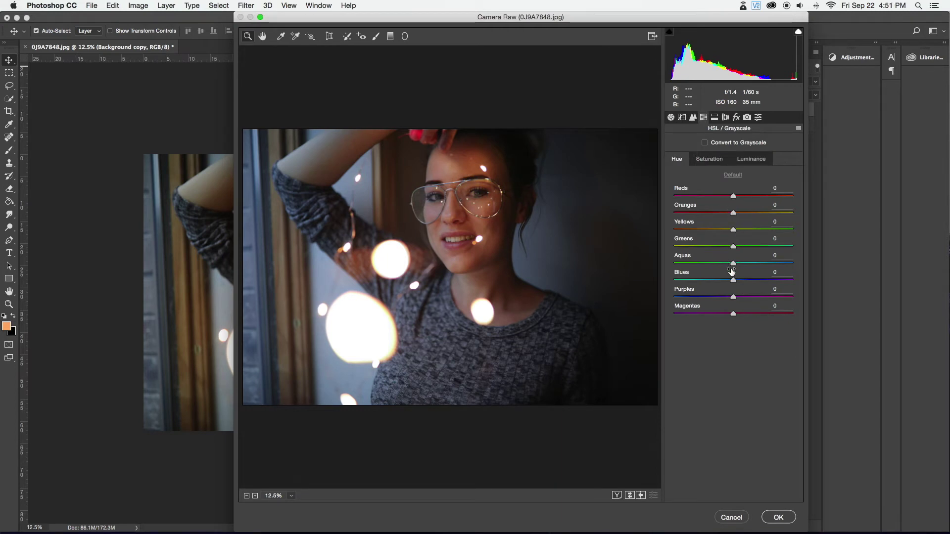
Shift hues: Aquas, Purples and Magentas +100, Blues -100, Reds -19, Oranges -2
drag(733, 263, 650, 282)
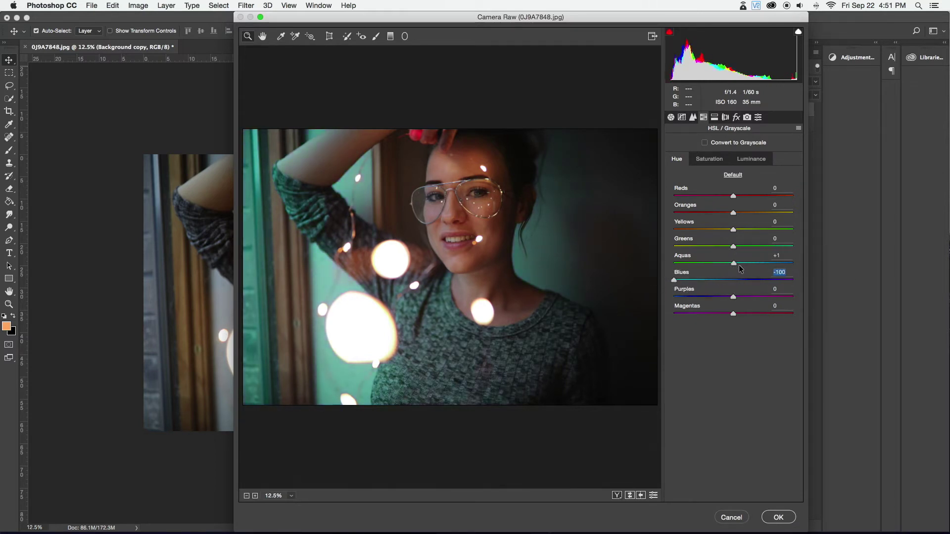
drag(733, 263, 802, 267)
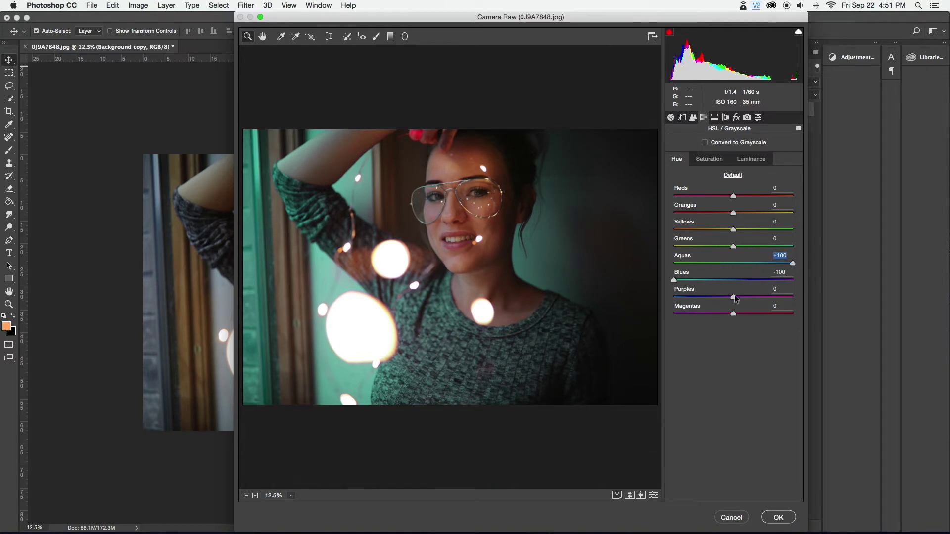
drag(734, 297, 820, 303)
drag(734, 314, 819, 314)
drag(733, 214, 690, 197)
Set saturation: Aquas +100, Blues +44, Yellows -100, Oranges -18, with Greens and Reds lowered
click(709, 159)
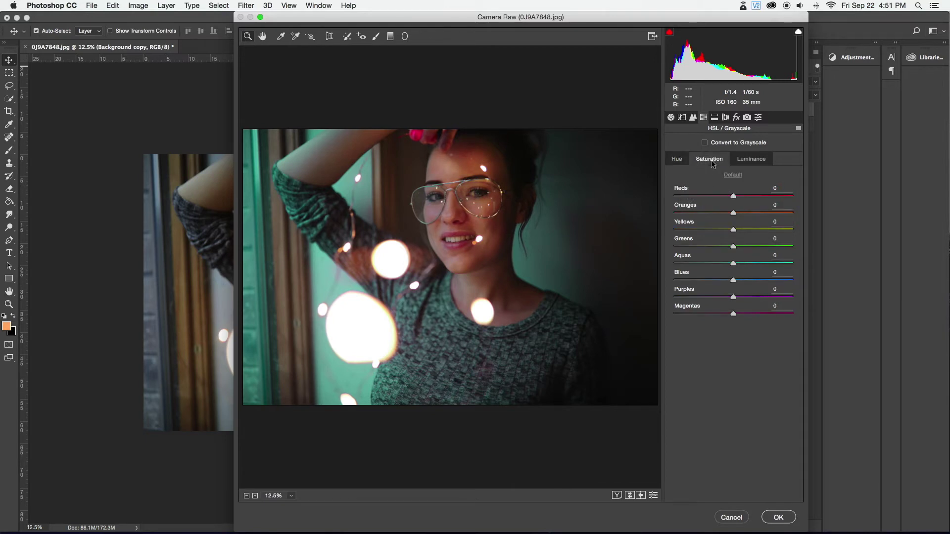
drag(734, 263, 814, 270)
drag(733, 280, 760, 284)
drag(734, 246, 674, 229)
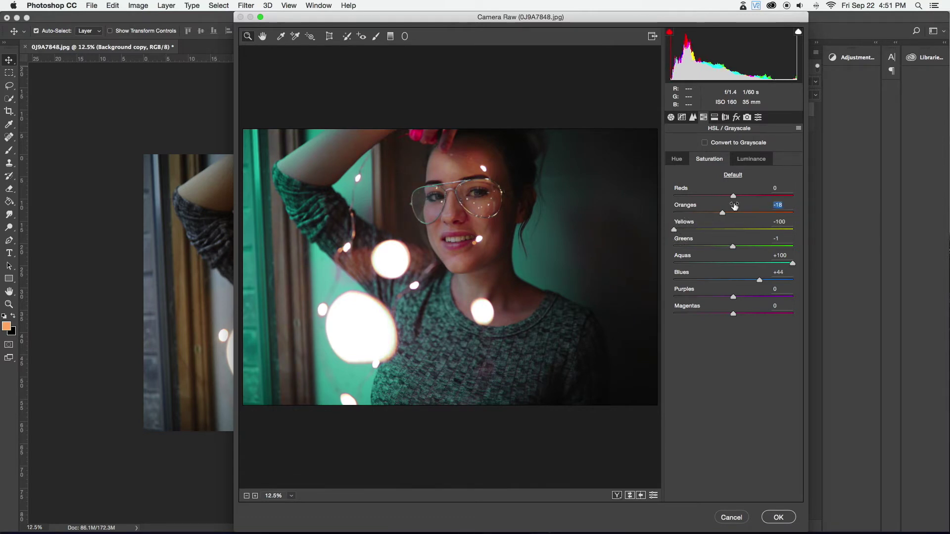
drag(734, 213, 809, 200)
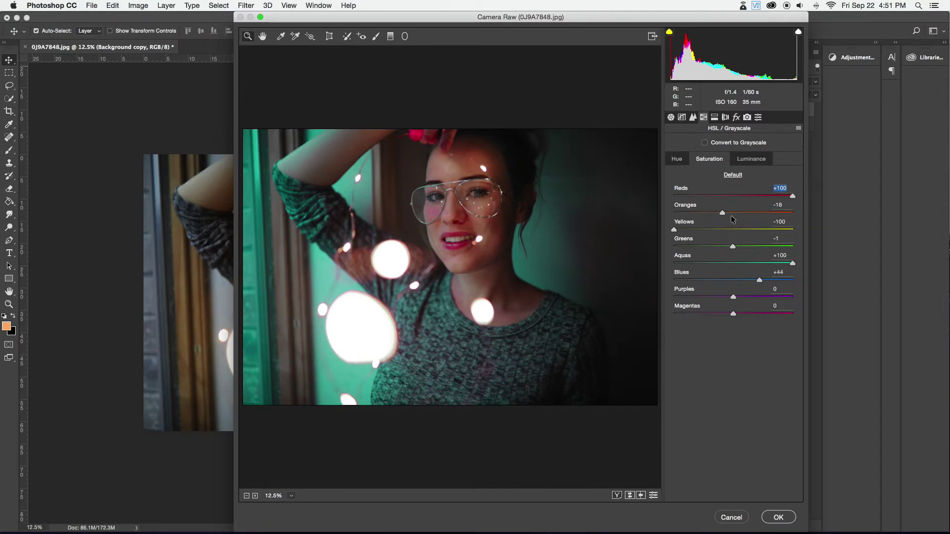
drag(795, 195, 743, 196)
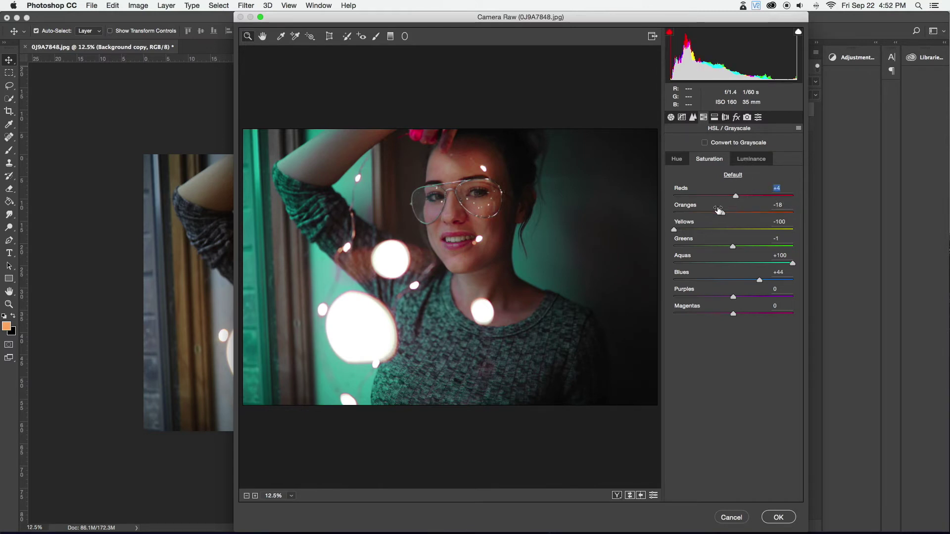
Refine the Blues, Aquas and Magentas hue settings
click(677, 158)
mouse_move(675, 281)
mouse_down()
mouse_move(769, 285)
mouse_move(675, 281)
mouse_up()
mouse_move(792, 264)
mouse_down()
mouse_move(643, 264)
mouse_move(802, 262)
mouse_up()
drag(745, 313, 823, 290)
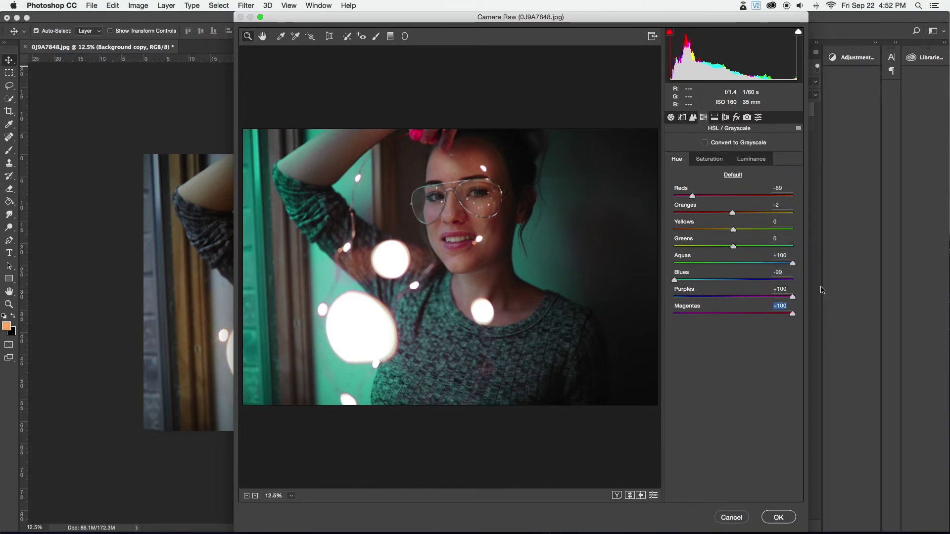
click(751, 159)
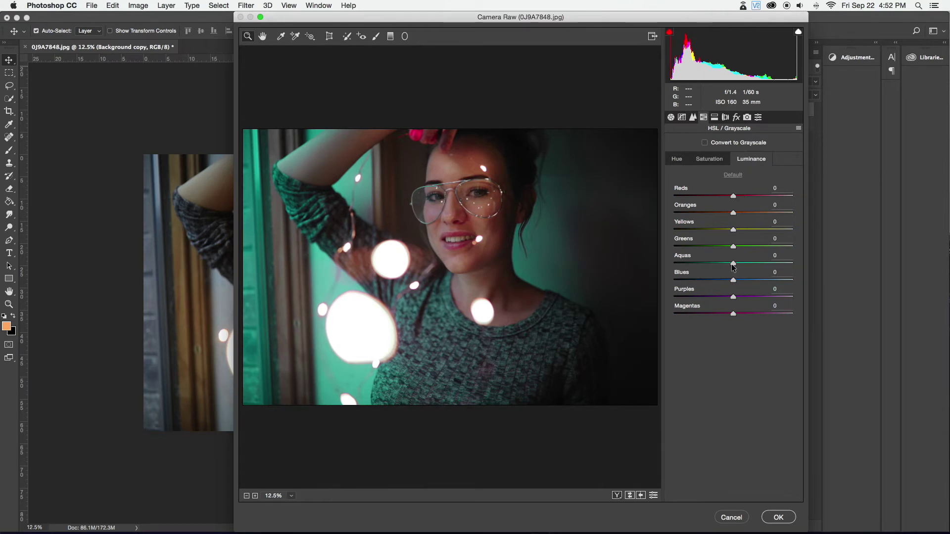
Raise Aquas luminance to +22 and apply the Camera Raw filter
drag(733, 265, 764, 267)
click(781, 518)
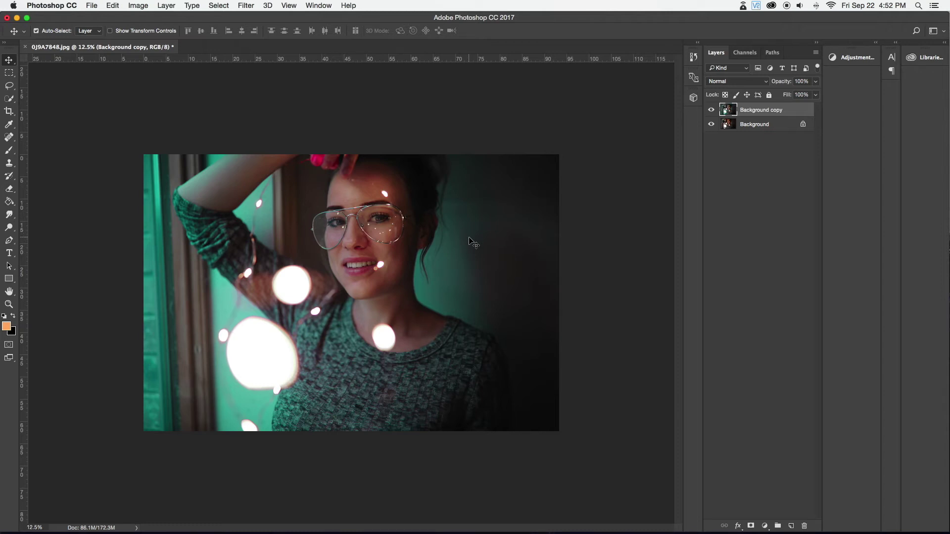
Duplicate the graded layer as Background copy 2 and launch Camera Raw Filter on it
key(super)
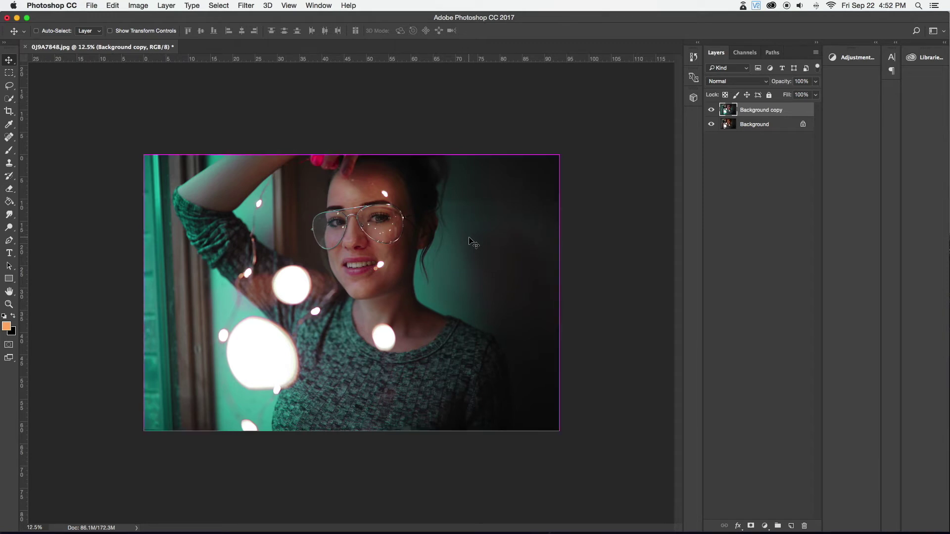
key(super+j)
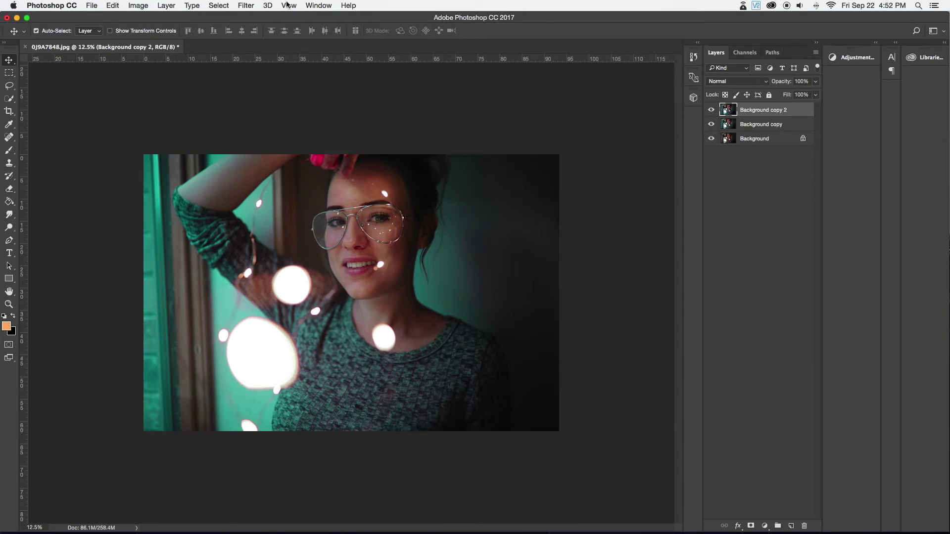
click(245, 5)
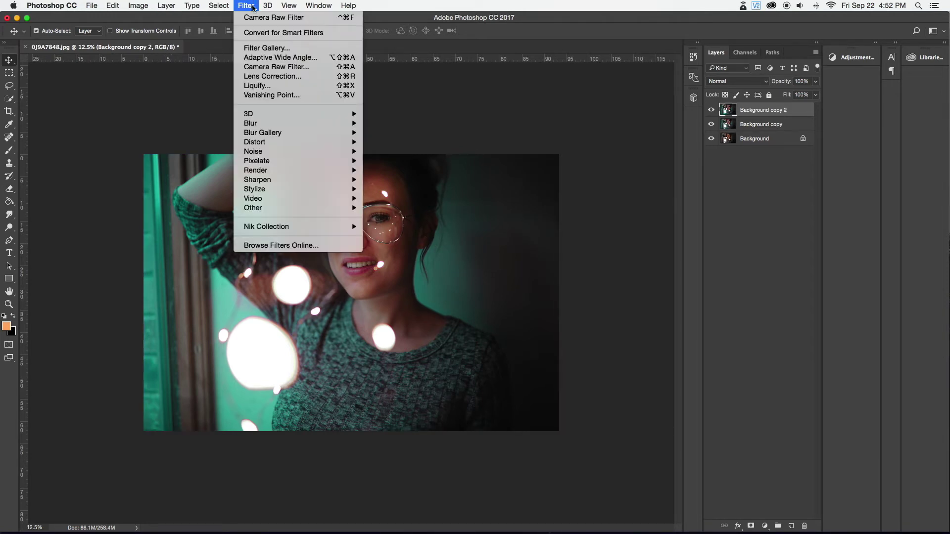
click(273, 67)
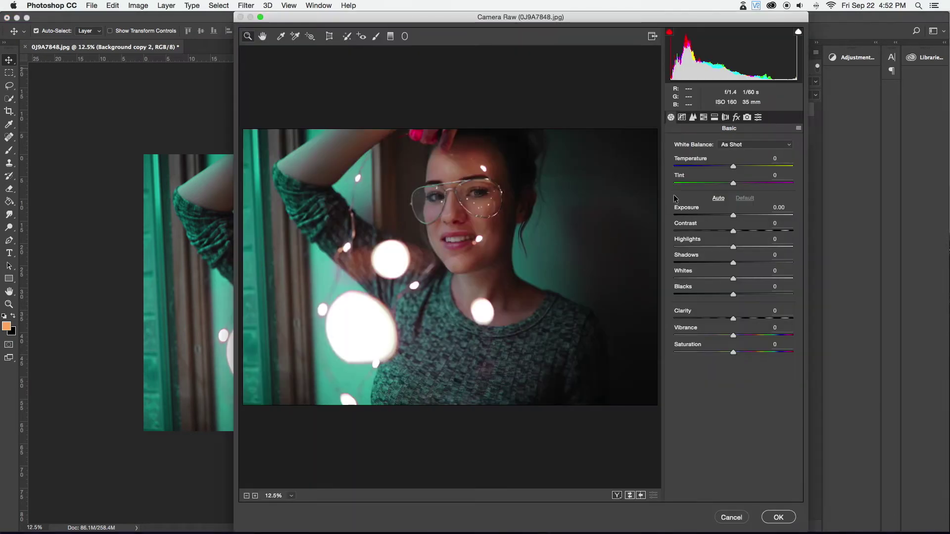
Cool the temperature, set Vibrance +27 and Blues hue -8, then apply the filter
click(733, 165)
drag(733, 166, 719, 165)
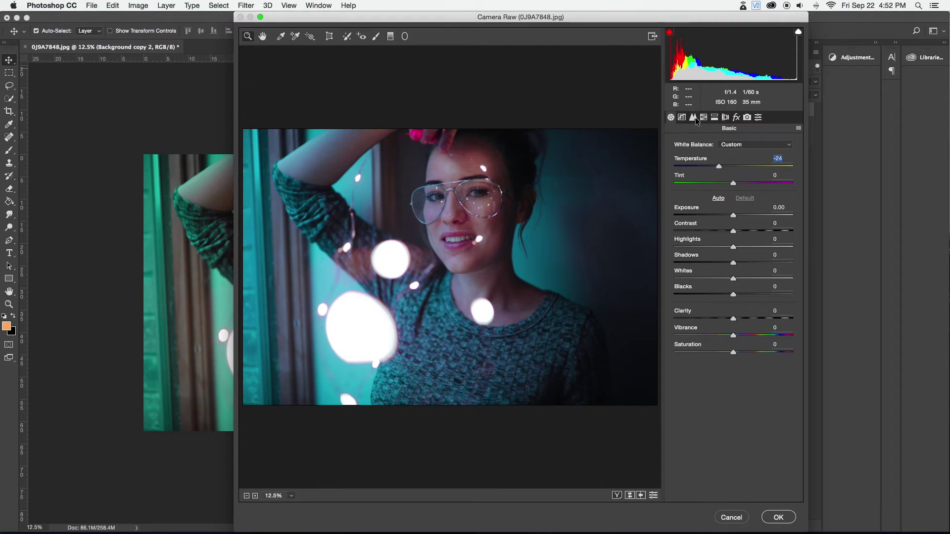
drag(732, 337, 750, 346)
drag(719, 168, 723, 168)
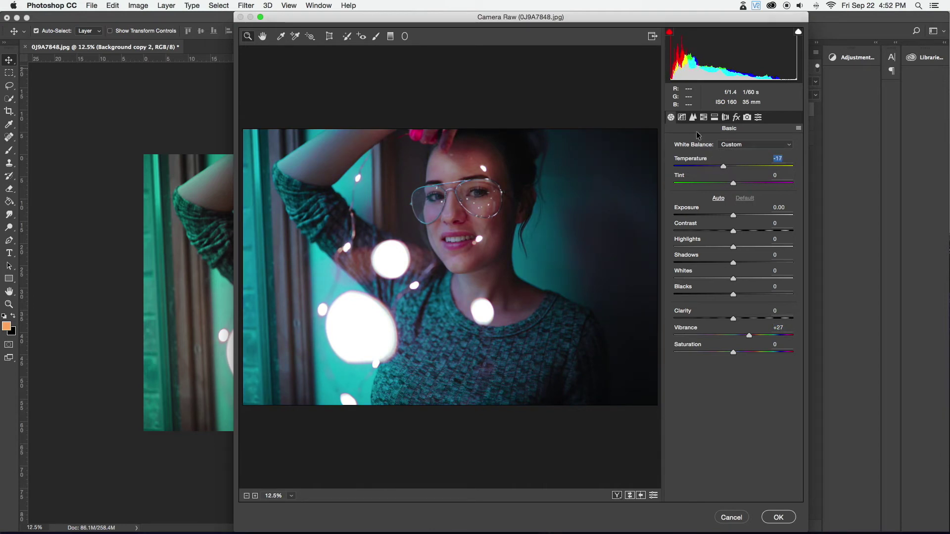
click(704, 117)
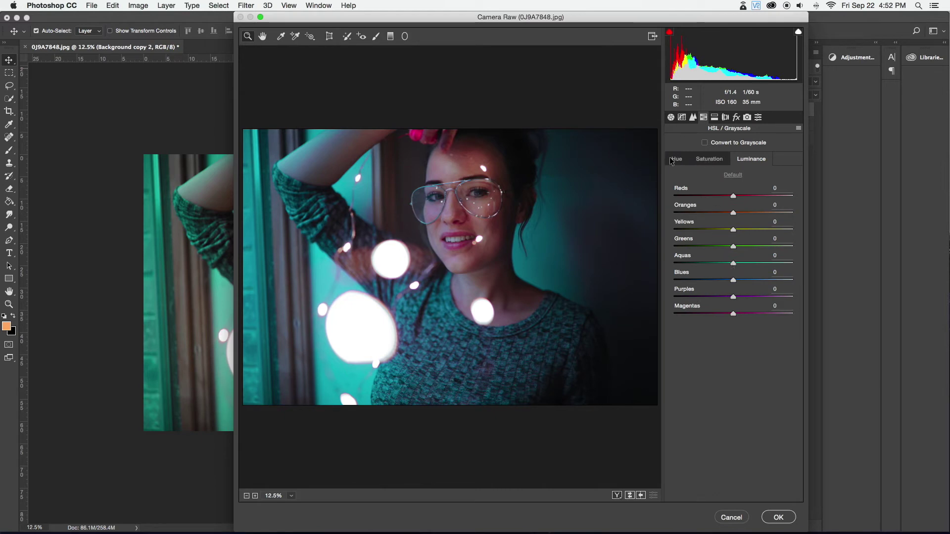
click(677, 161)
mouse_move(733, 280)
mouse_down()
mouse_move(716, 280)
mouse_move(732, 280)
mouse_up()
click(778, 517)
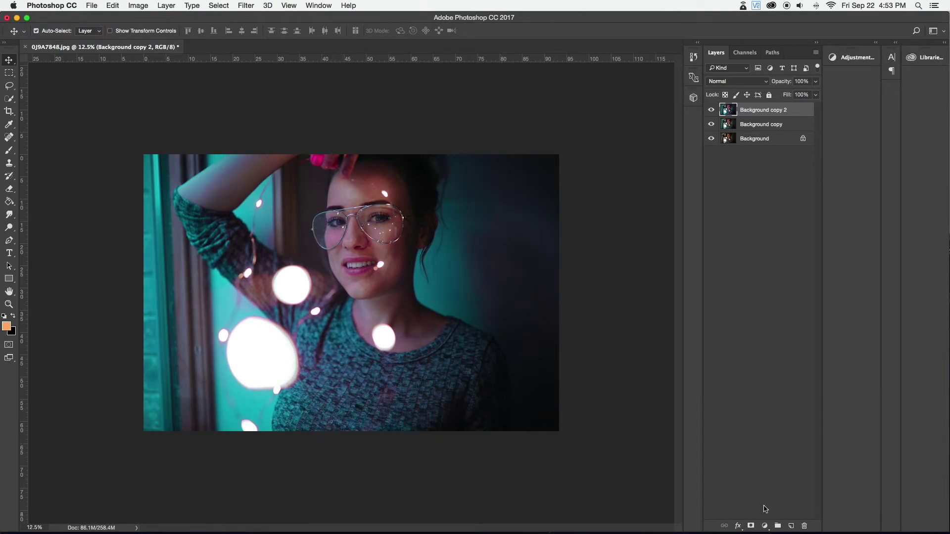
Add a Brightness/Contrast adjustment layer with Brightness 72 and Contrast -5
click(765, 526)
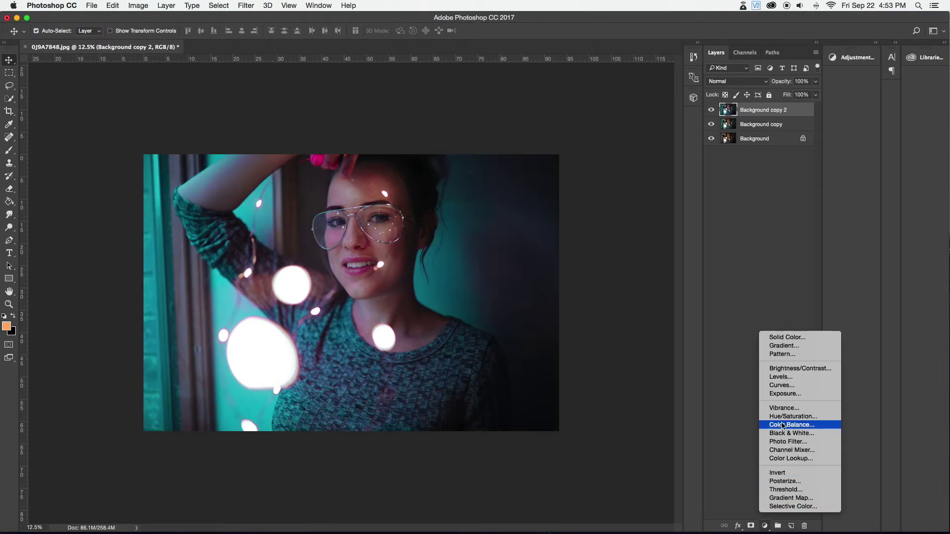
click(794, 369)
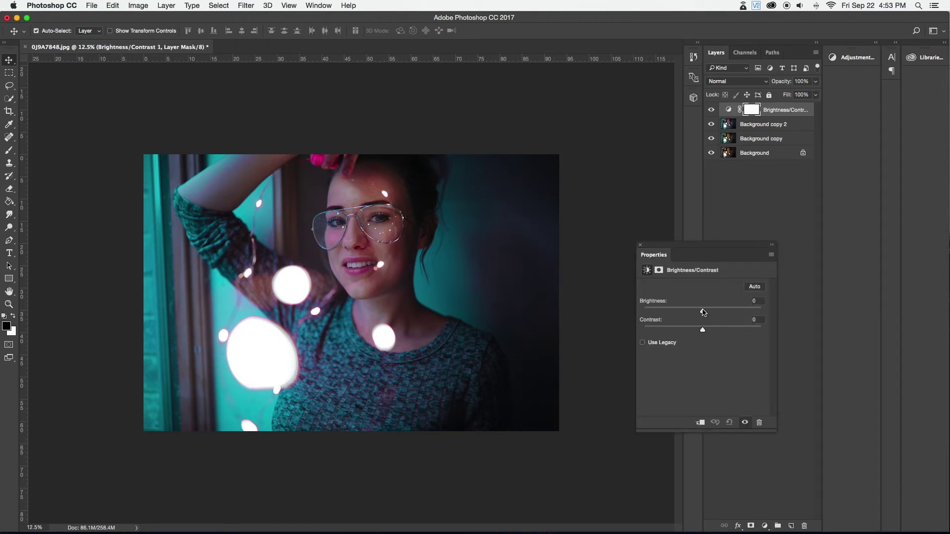
drag(703, 313, 733, 321)
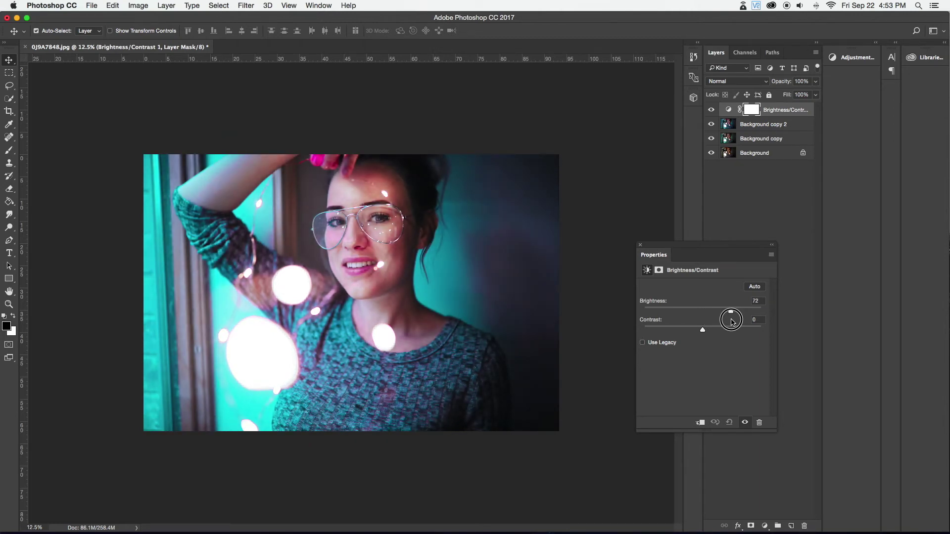
drag(733, 321, 732, 322)
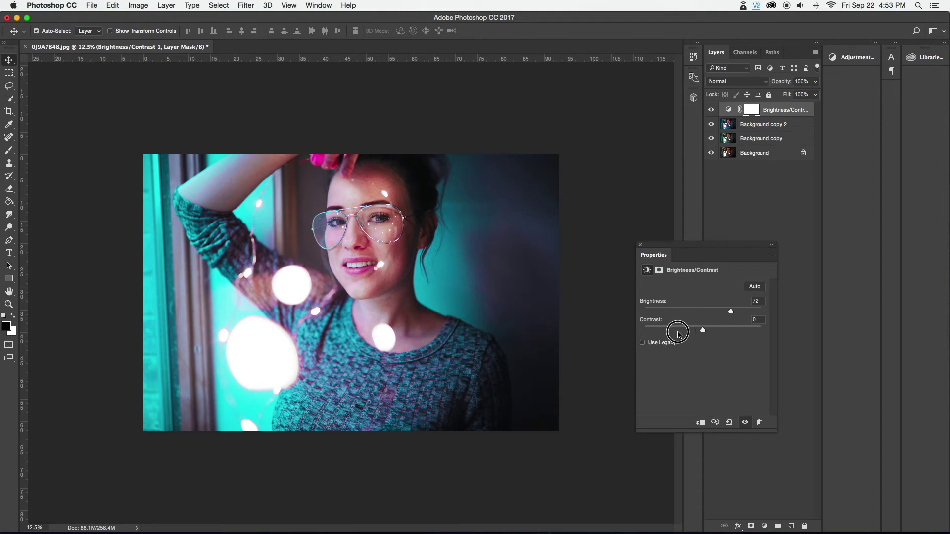
mouse_move(703, 330)
mouse_down()
mouse_move(728, 331)
mouse_move(682, 331)
mouse_move(710, 339)
mouse_move(697, 340)
mouse_up()
click(638, 247)
Add a Vibrance adjustment layer set to Vibrance +13 and Saturation +7
click(765, 526)
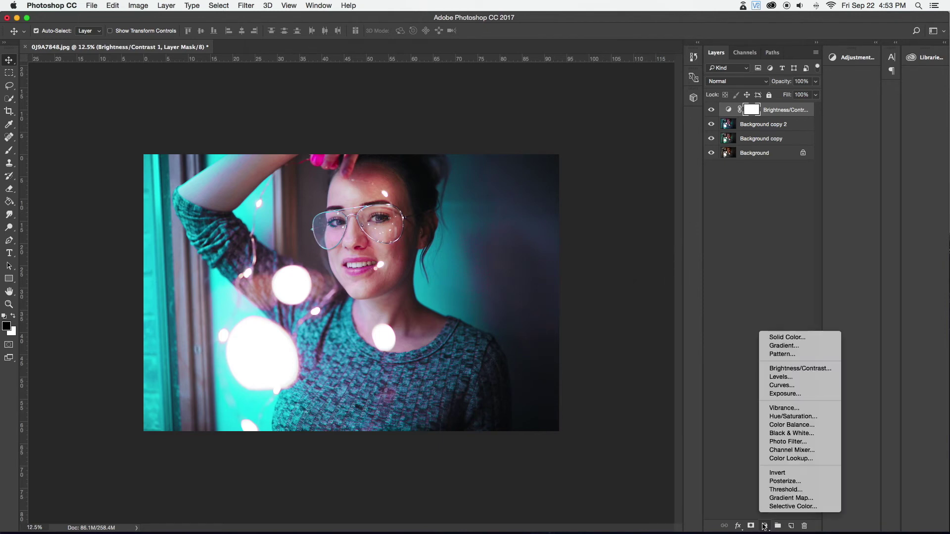
click(787, 409)
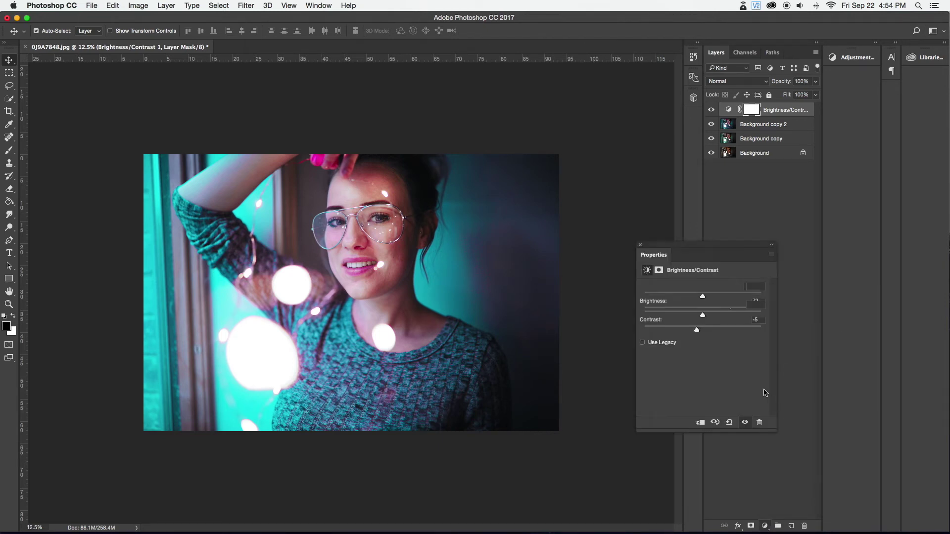
drag(702, 296, 707, 320)
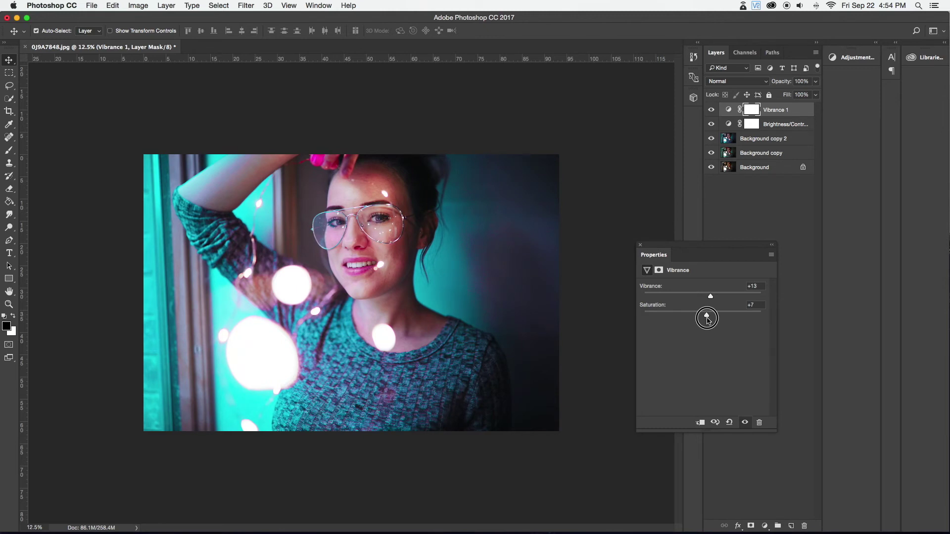
click(640, 245)
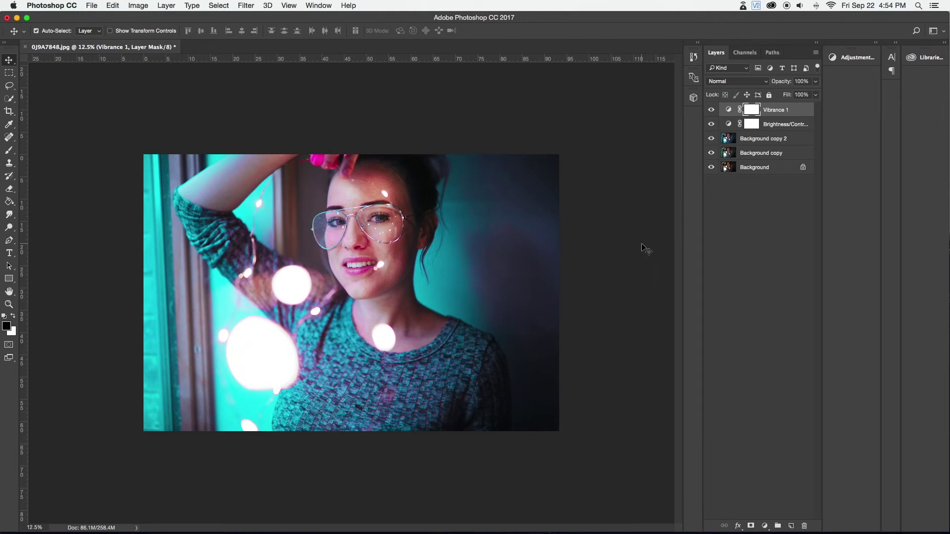
click(765, 526)
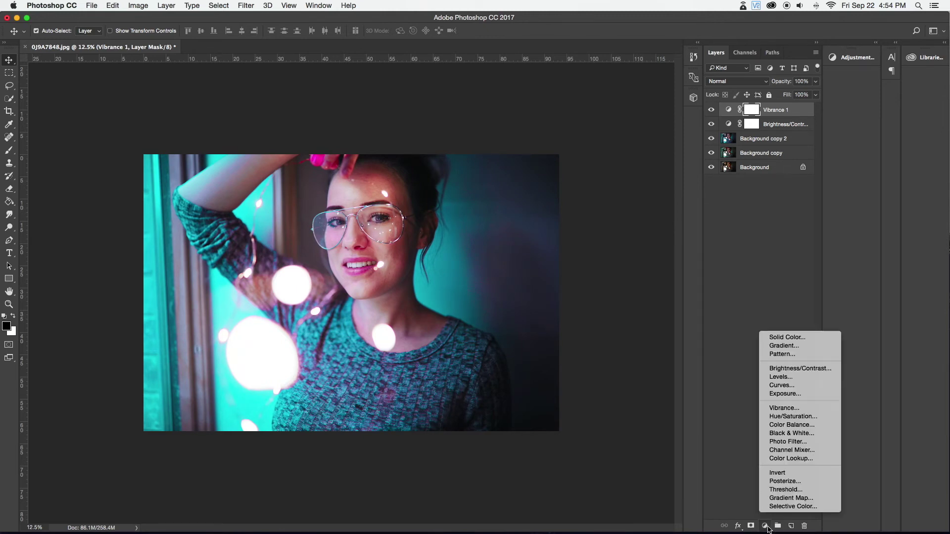
Add a Levels adjustment layer with midtones at 0.96 and the white point pulled in slightly
click(791, 378)
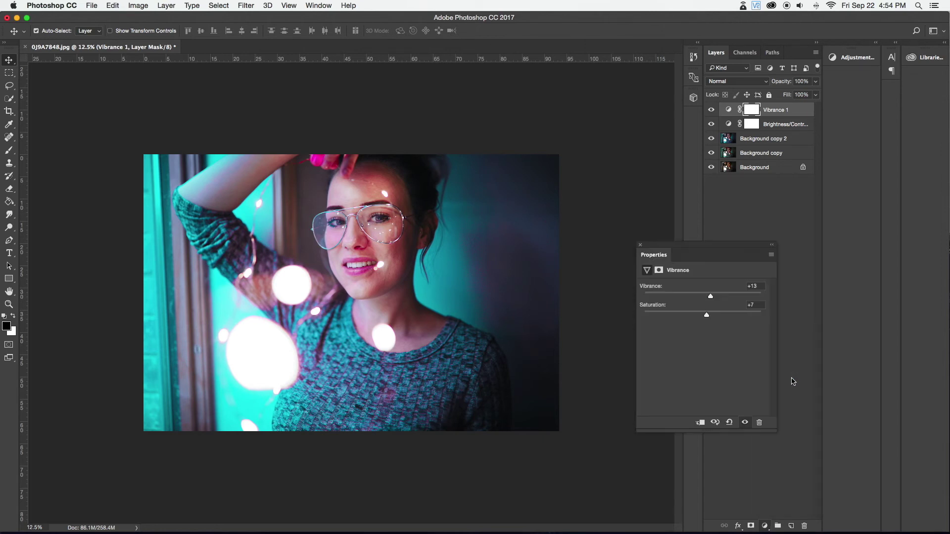
drag(711, 359, 753, 357)
click(641, 246)
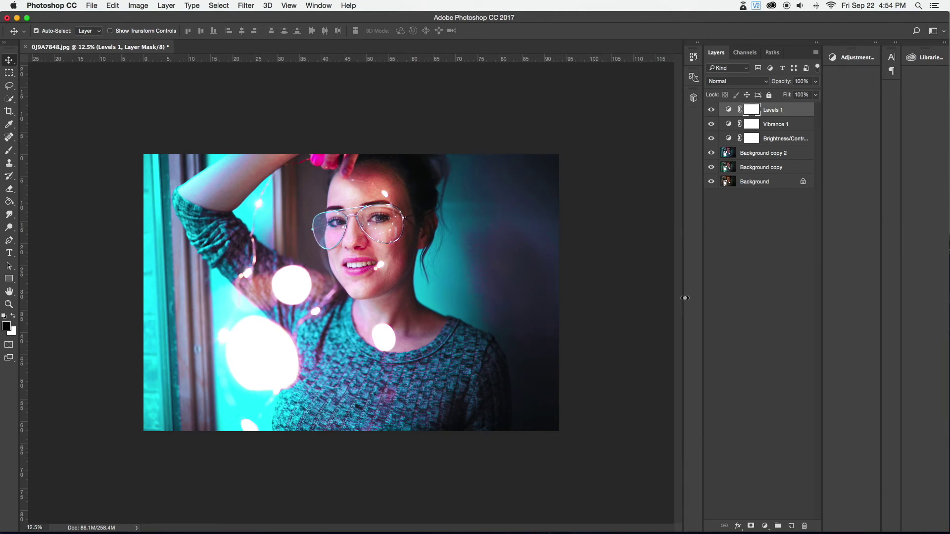
click(92, 6)
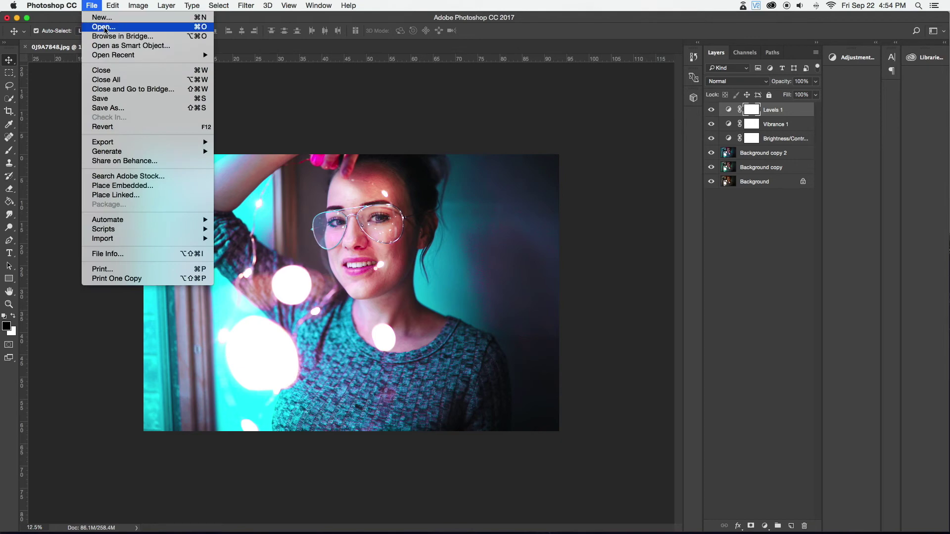
Open the dark bokeh photo as a second document and duplicate its background layer
click(105, 27)
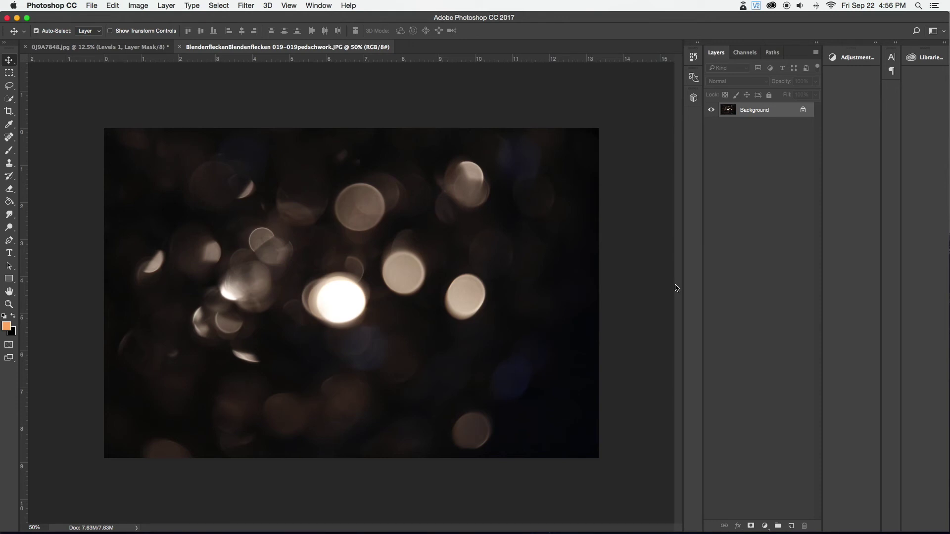
key(super+j)
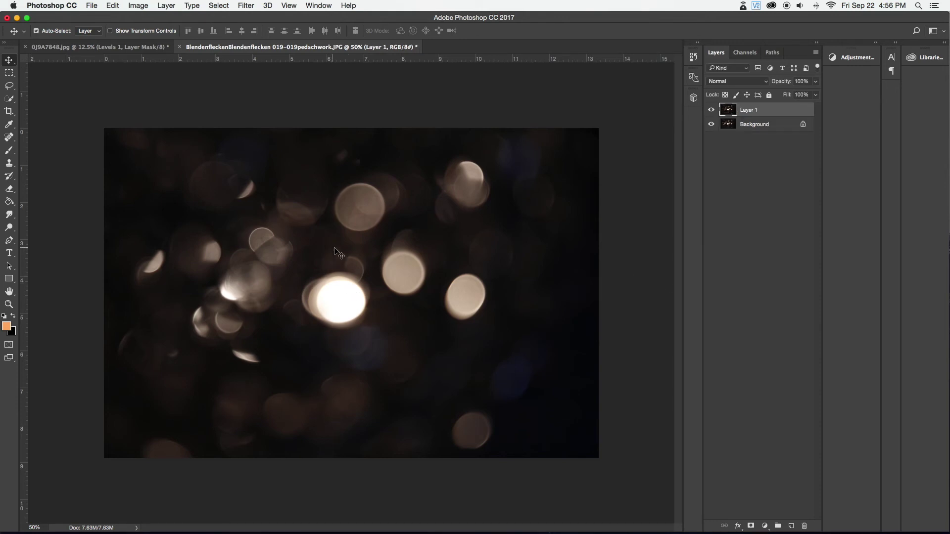
Bring the bokeh layer into the portrait, blend it in Screen mode, and place it right of her head
drag(338, 254, 362, 291)
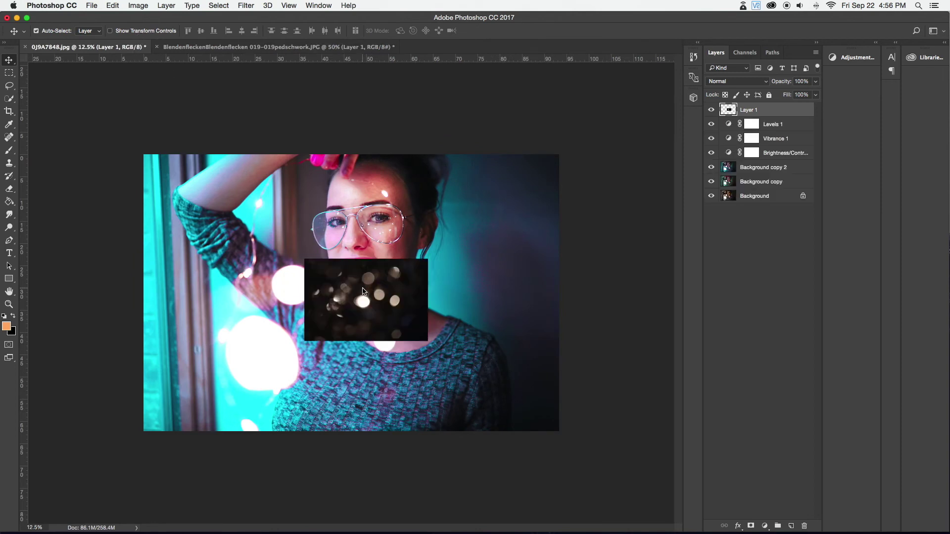
click(728, 83)
click(723, 143)
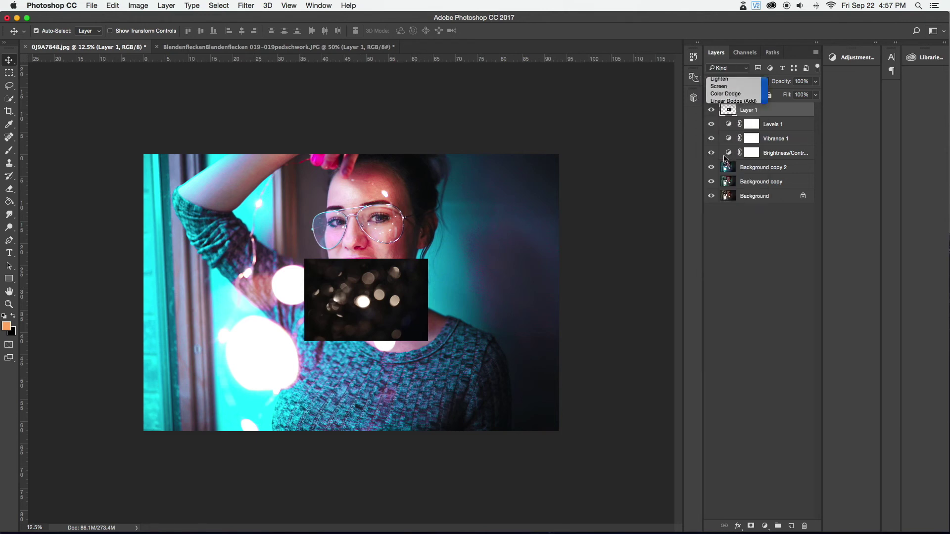
drag(391, 292, 517, 255)
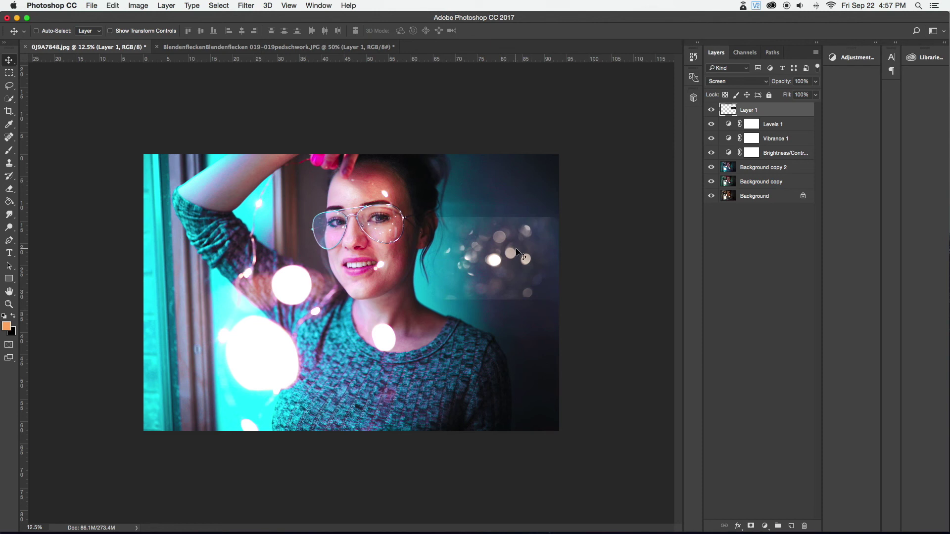
key(ctrl+t)
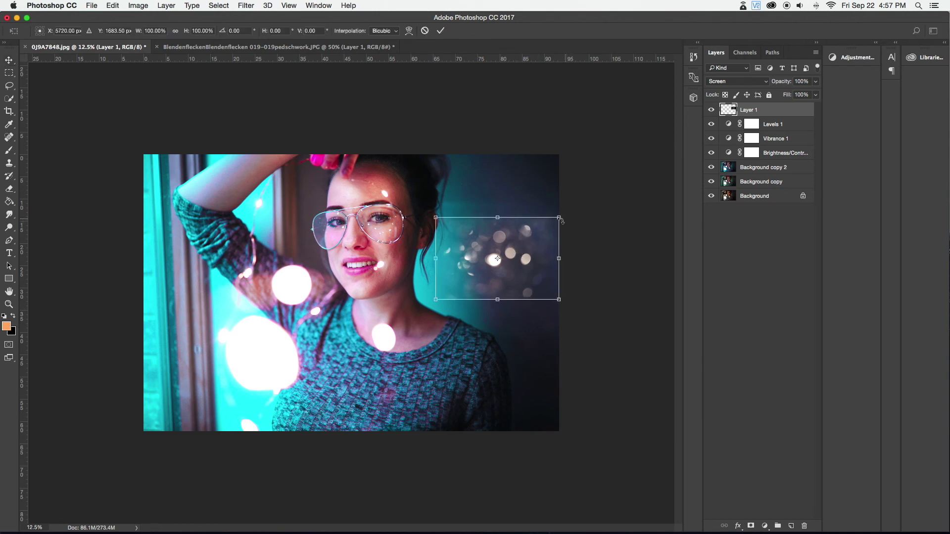
Enlarge the bokeh about 172%, tilt it about 10°, commit, and add a layer mask
drag(559, 218, 637, 146)
drag(589, 209, 540, 221)
drag(621, 167, 616, 145)
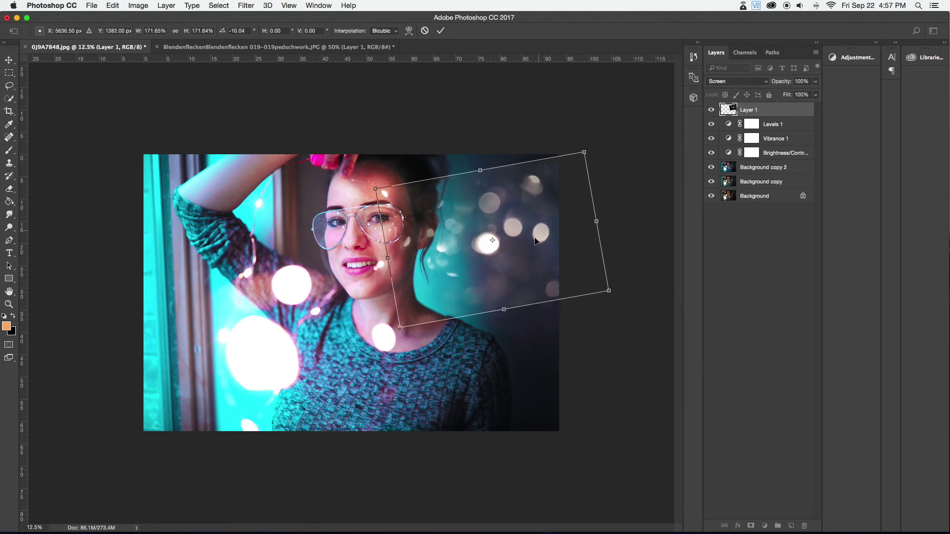
drag(536, 240, 537, 231)
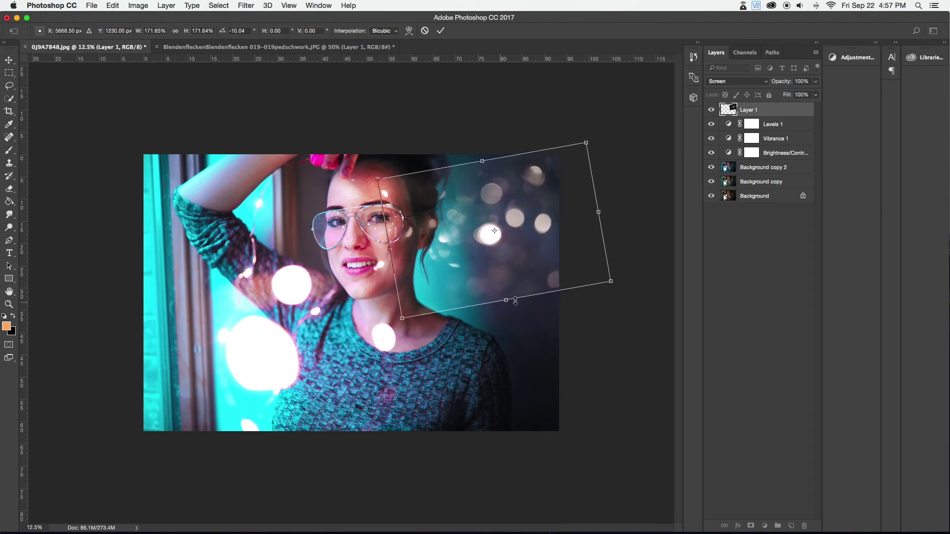
mouse_move(505, 300)
mouse_down()
mouse_move(503, 308)
mouse_move(505, 297)
mouse_up()
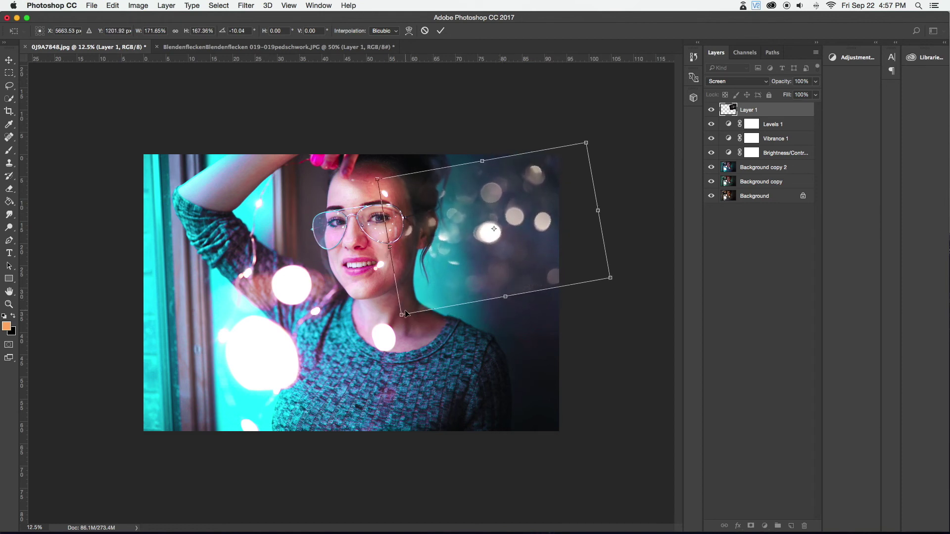
drag(399, 314, 395, 335)
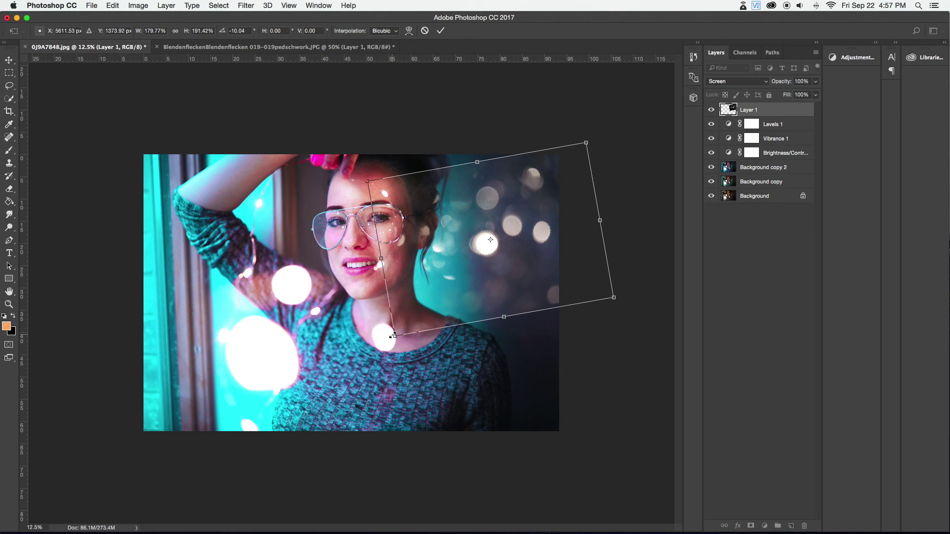
key(Return)
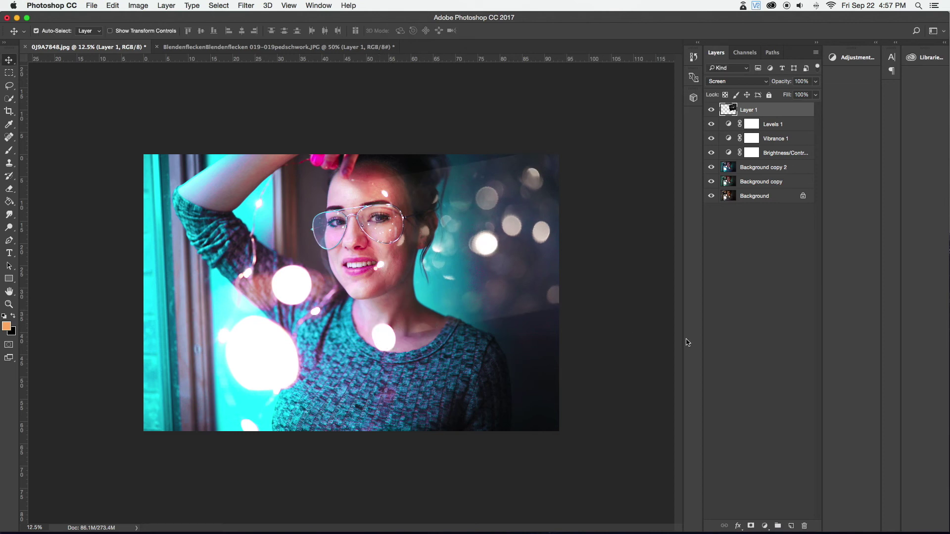
click(750, 526)
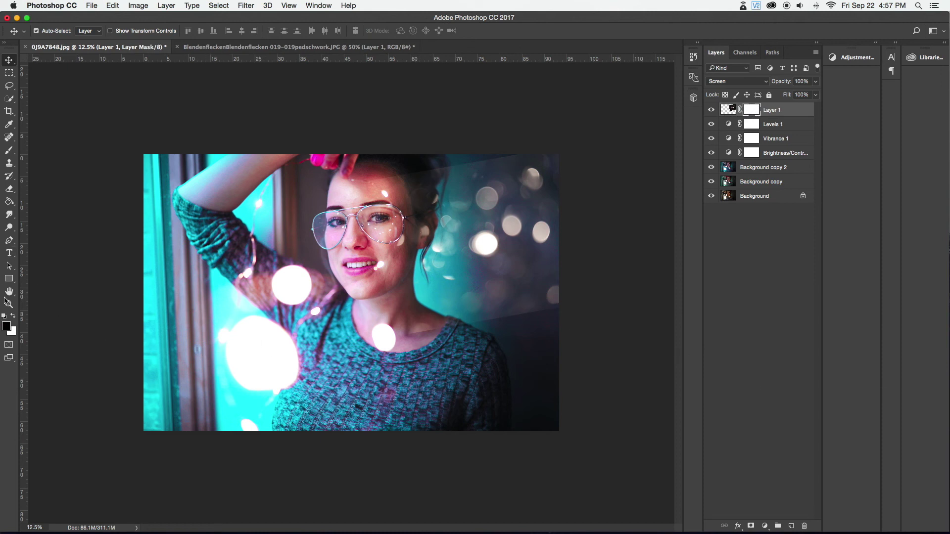
Set up a soft Brush with 0% hardness at 900 px
click(5, 151)
click(42, 34)
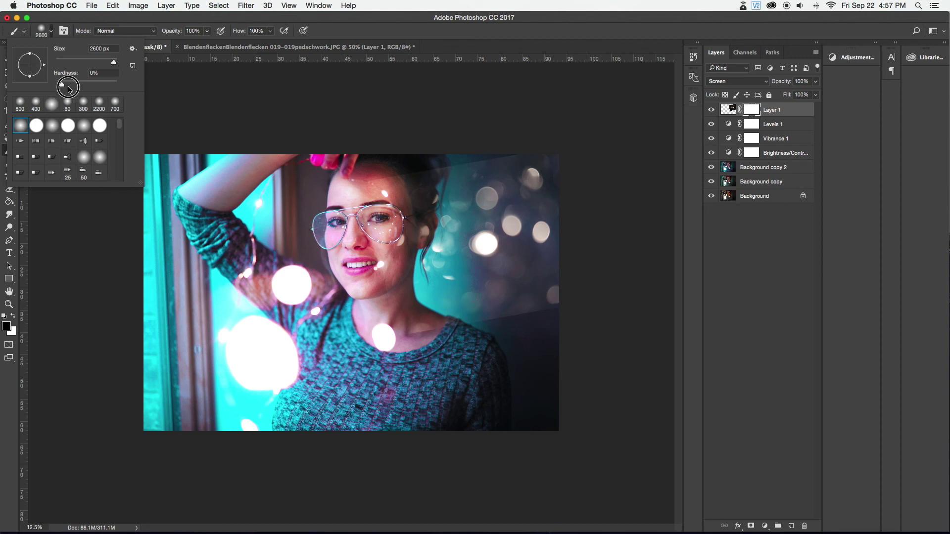
drag(63, 79, 46, 76)
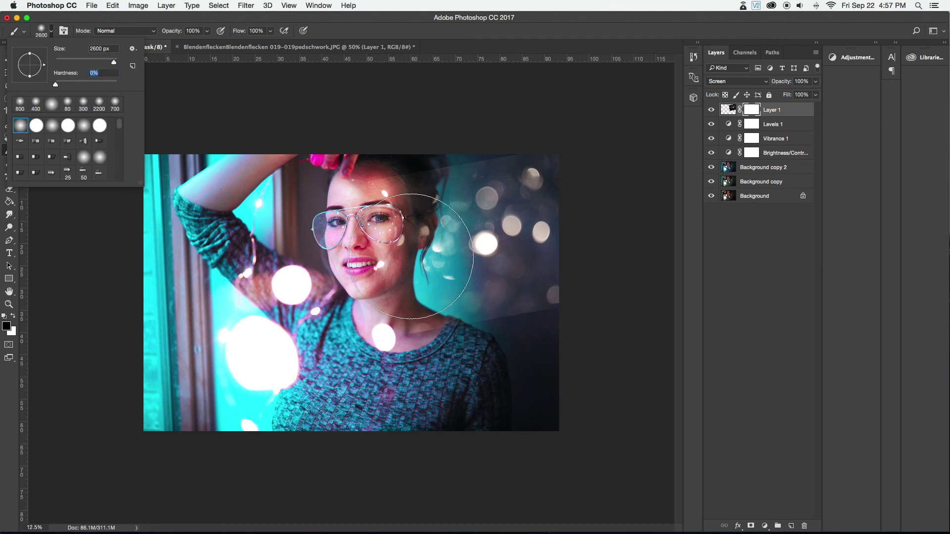
click(87, 62)
click(280, 236)
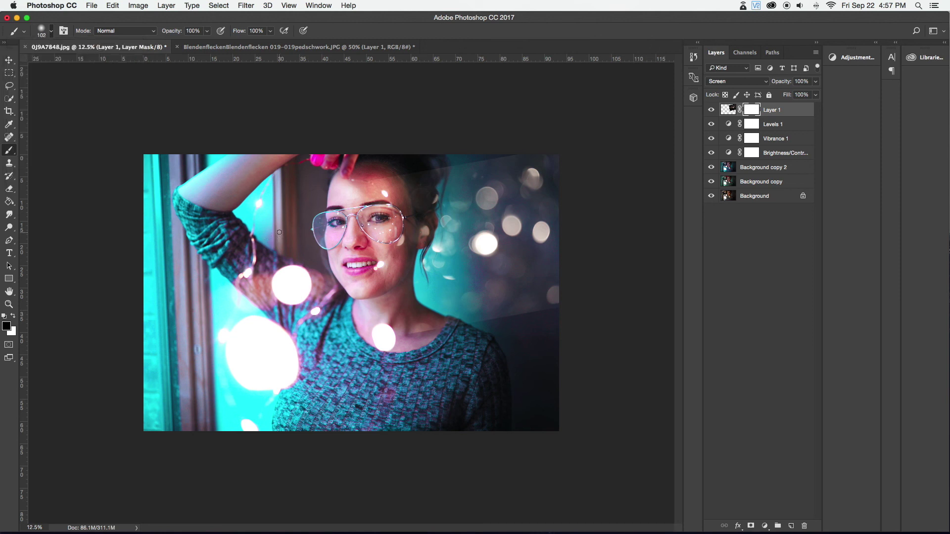
key(bracketright)
key(bracketright)
key(bracketright)
key(bracketright)
key(bracketright)
key(bracketright)
key(bracketright)
key(bracketright)
key(bracketright)
key(bracketright)
Paint black on the mask to hide the bokeh over her head and lower right
mouse_move(381, 164)
mouse_down()
mouse_move(488, 150)
mouse_move(535, 119)
mouse_up()
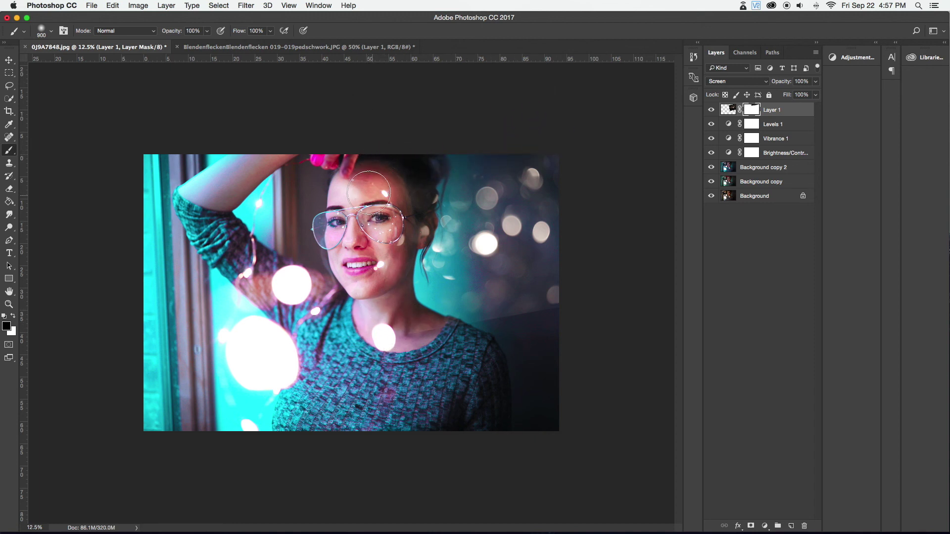
mouse_move(388, 319)
mouse_down()
mouse_move(422, 348)
mouse_move(577, 319)
mouse_up()
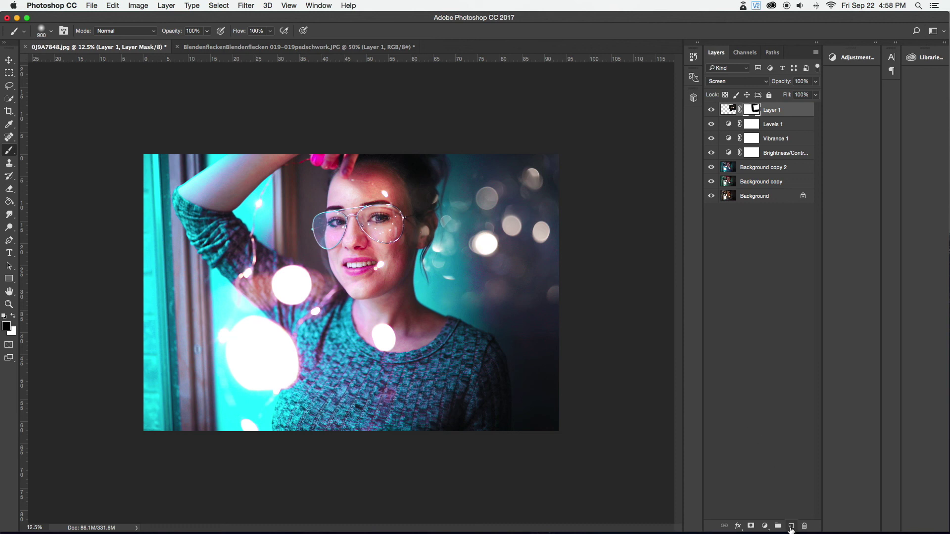
click(791, 526)
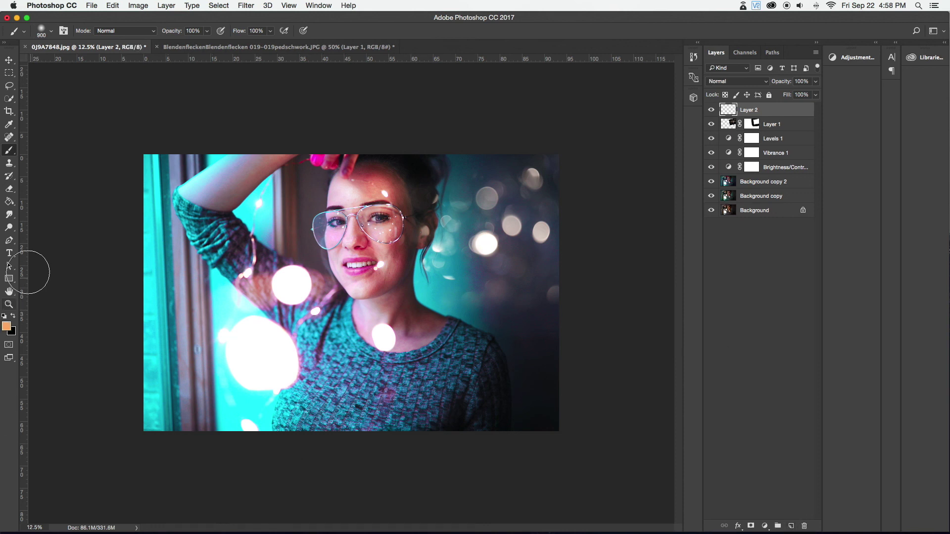
Sample the hair clip's pink and draw a magenta gradient in from the bottom-right corner
click(9, 201)
click(47, 201)
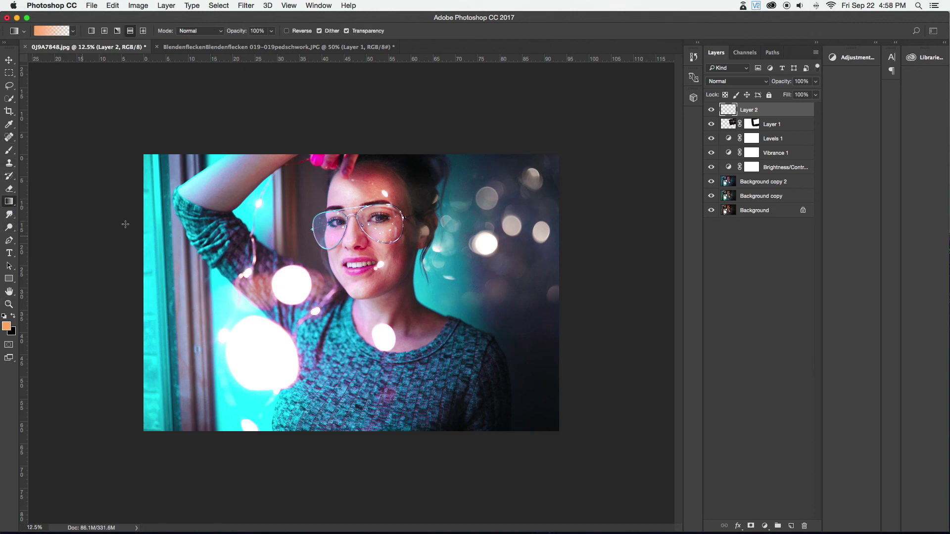
alt+click(314, 157)
drag(545, 424, 439, 345)
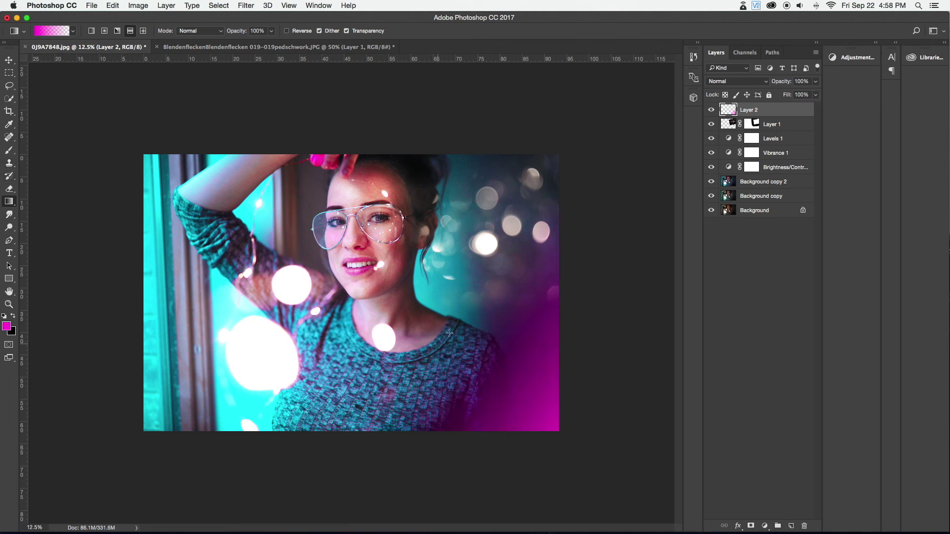
Set Layer 2 to Screen blend mode at 65% opacity
click(745, 82)
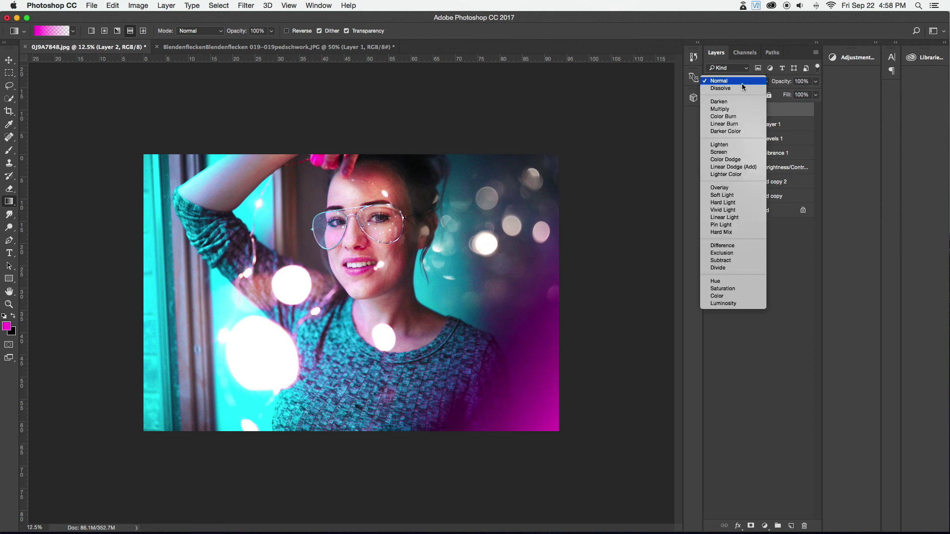
click(737, 154)
drag(784, 82, 765, 82)
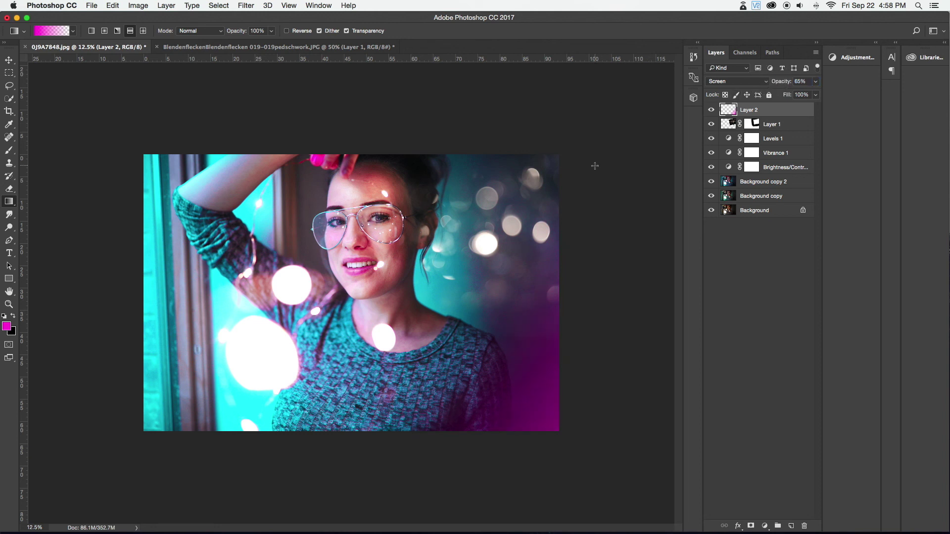